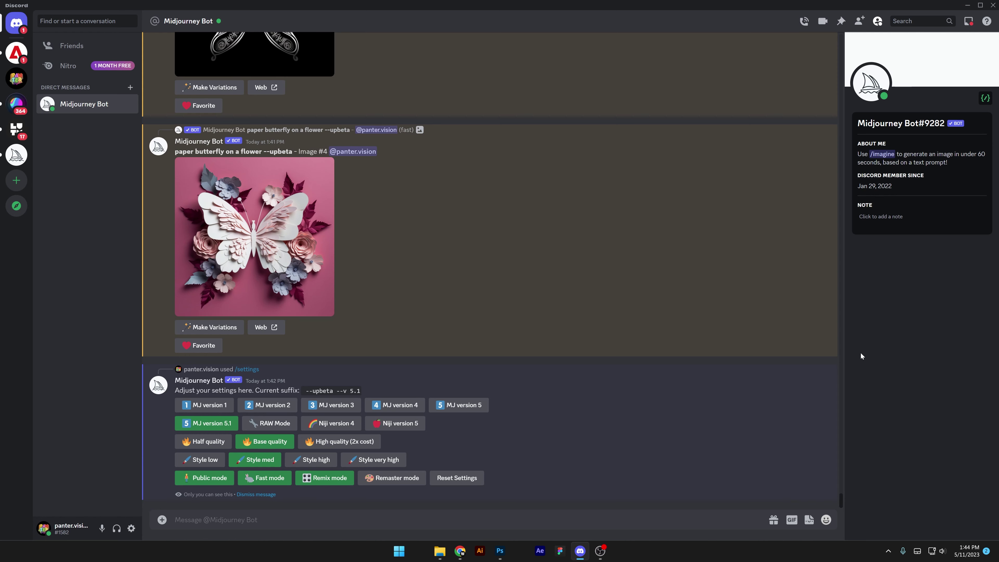
# - Send Midjourney the /imagine prompt 'black hoodie mockup on a light gray background'
pyautogui.write('/i')
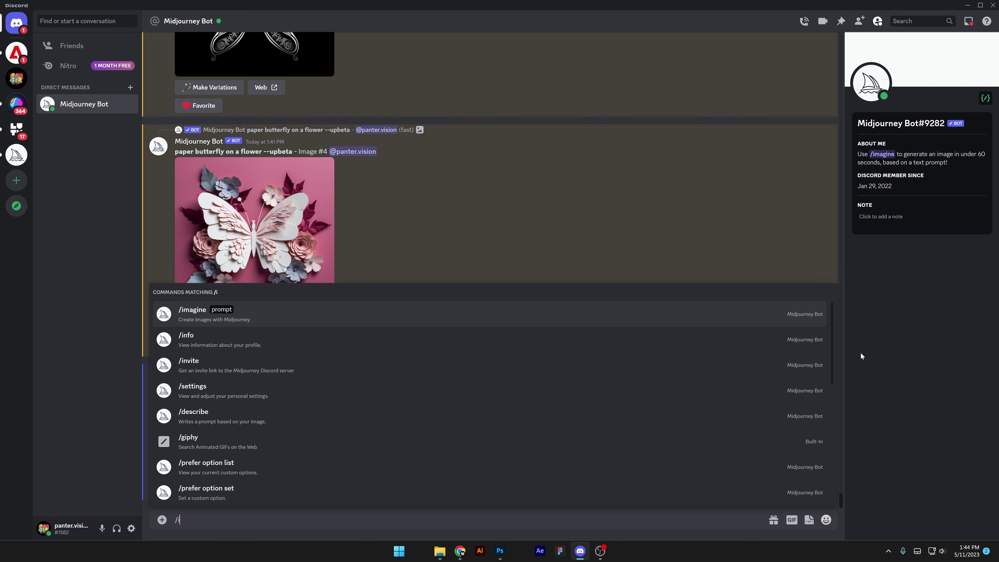
pyautogui.press('Return')
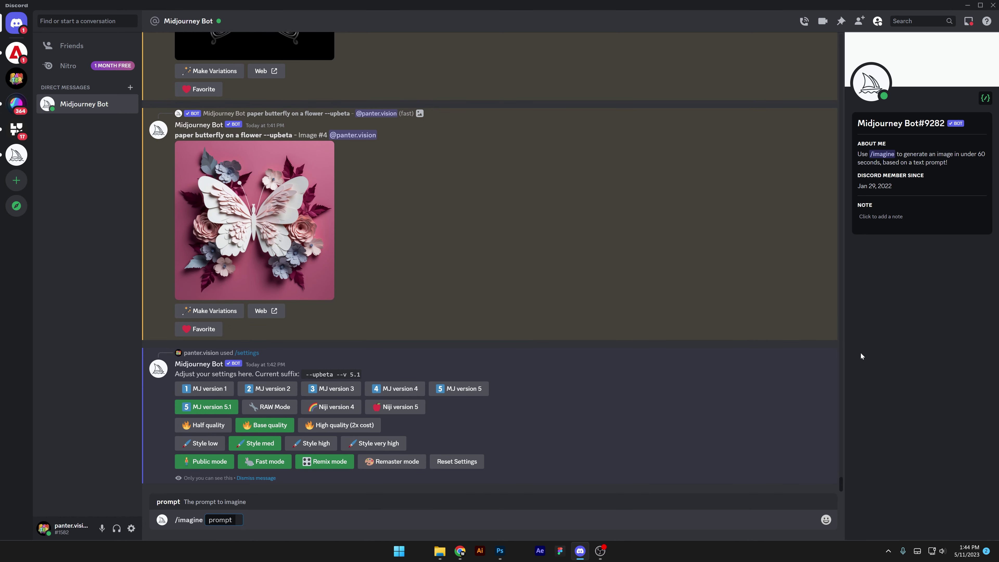
pyautogui.write('black hoodie mockup on a light gray background')
pyautogui.press('Return')
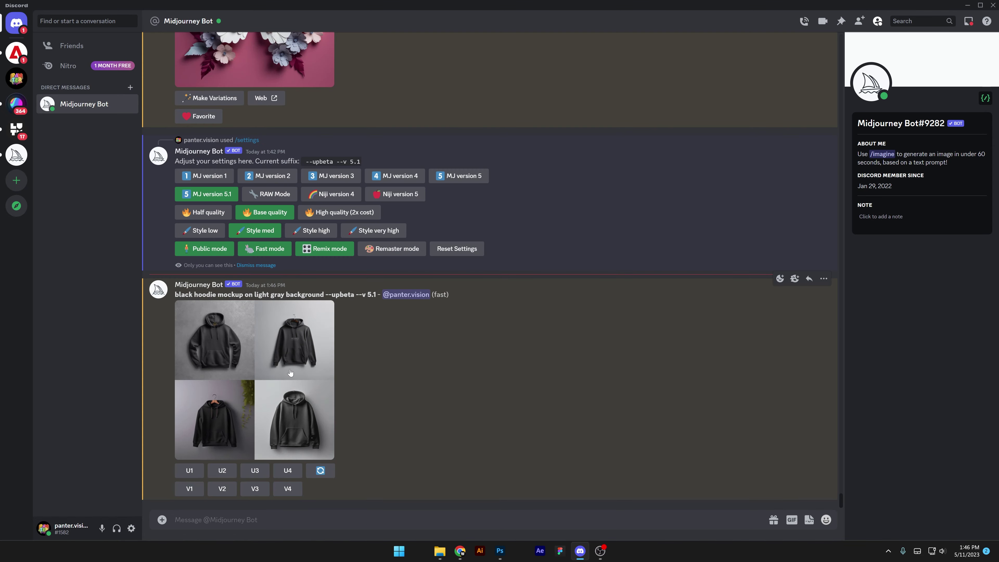
# - Enlarge the hoodie grid and preview each hoodie upscale, including the hanger one, then close the viewer
pyautogui.click(289, 368)
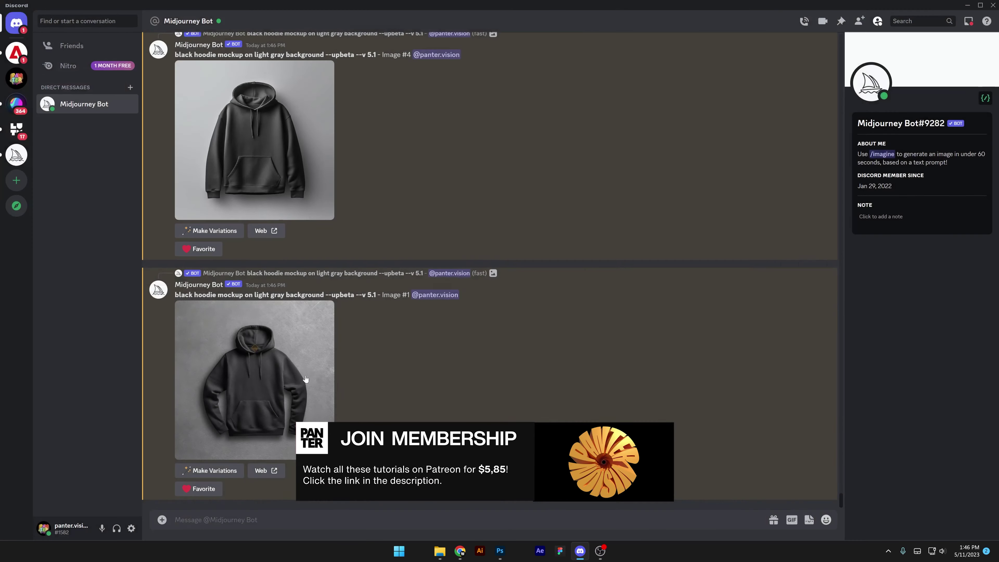
pyautogui.click(265, 323)
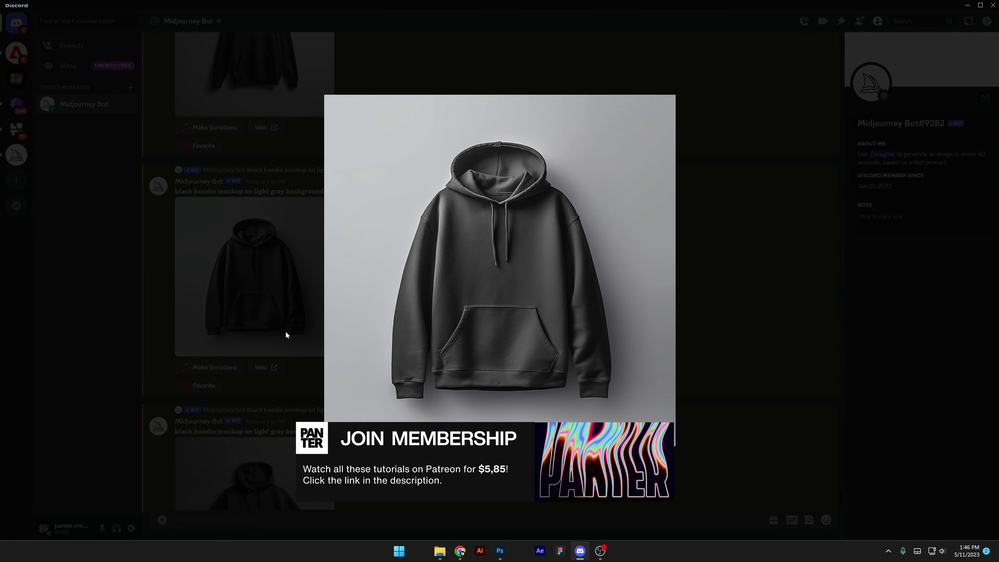
pyautogui.click(286, 331)
pyautogui.click(287, 295)
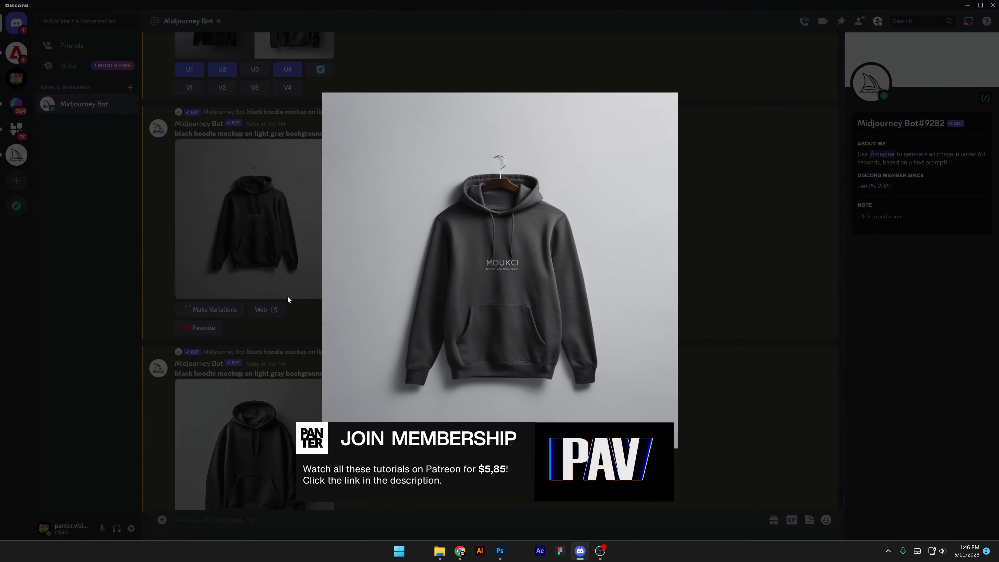
pyautogui.click(284, 312)
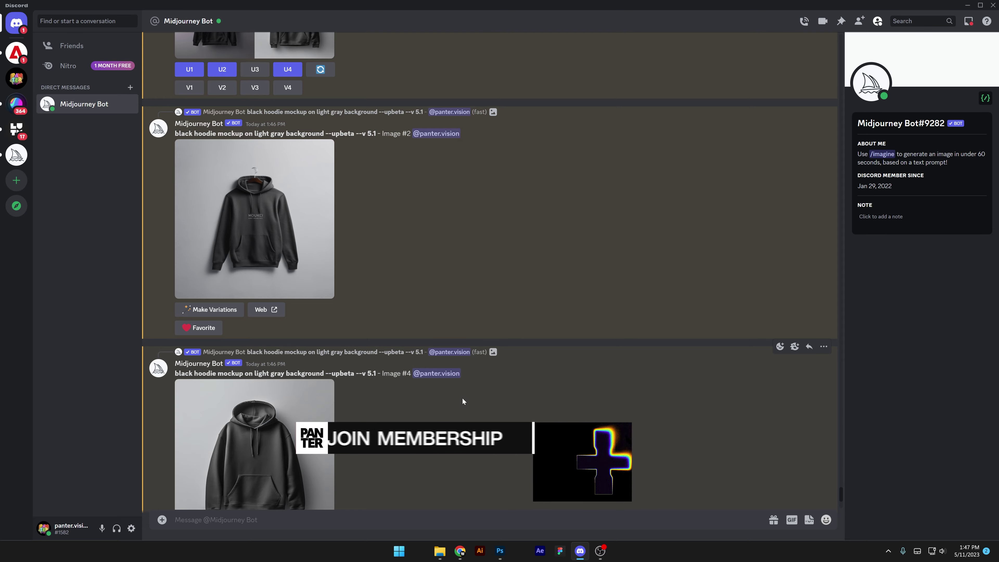
# - Select the blank flyer mockup prompt and preview its grid enlarged
pyautogui.scroll(15, 470, 442)
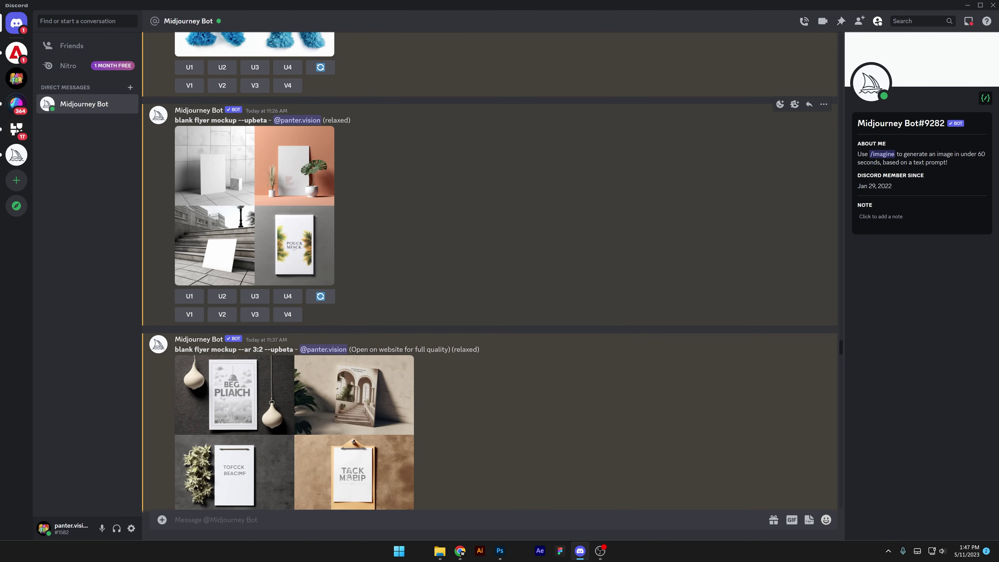
pyautogui.moveTo(178, 119); pyautogui.dragTo(242, 120)
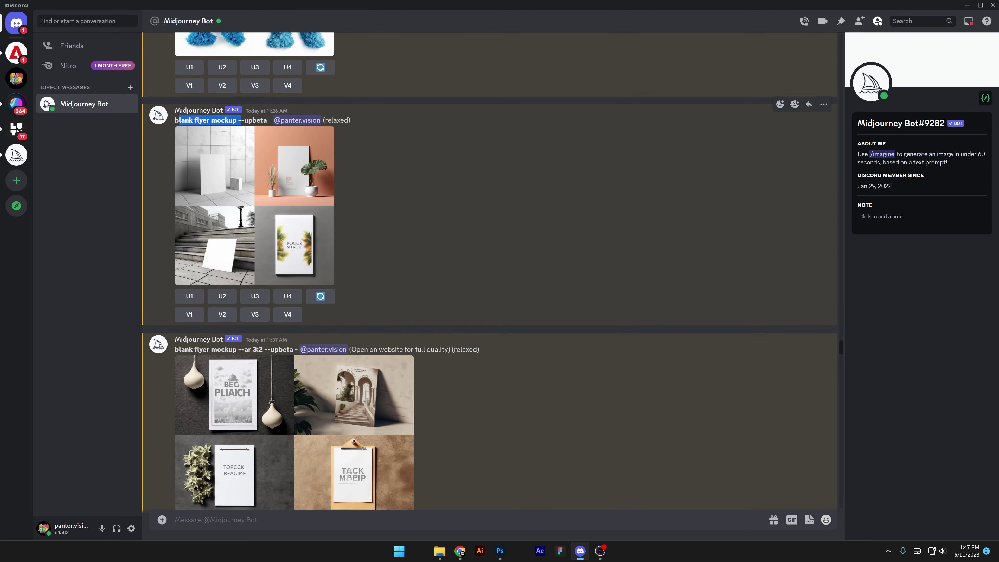
pyautogui.click(263, 205)
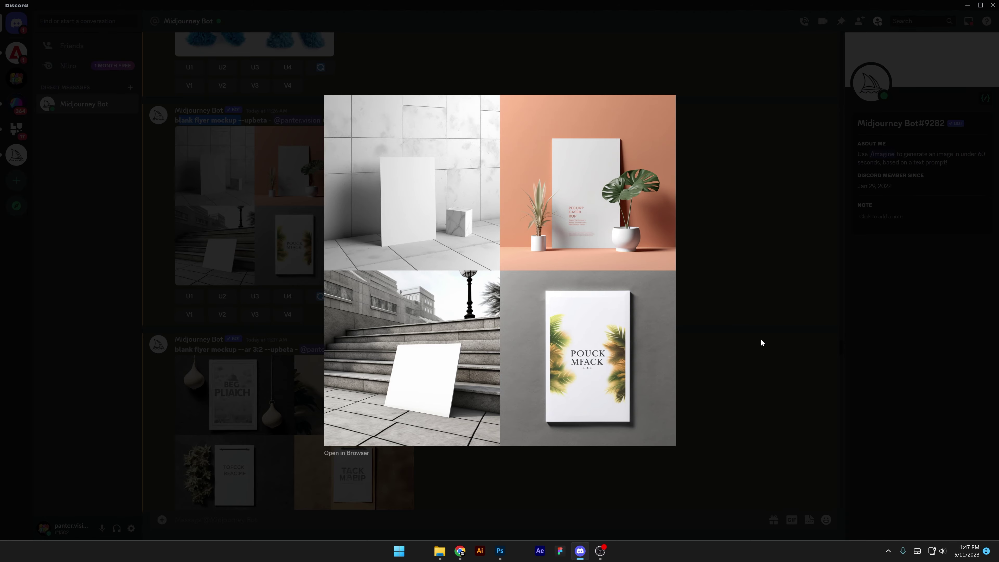
pyautogui.click(733, 339)
# - Select the poster mockup on grey concrete wall prompt and enlarge its grid
pyautogui.scroll(-8, 541, 324)
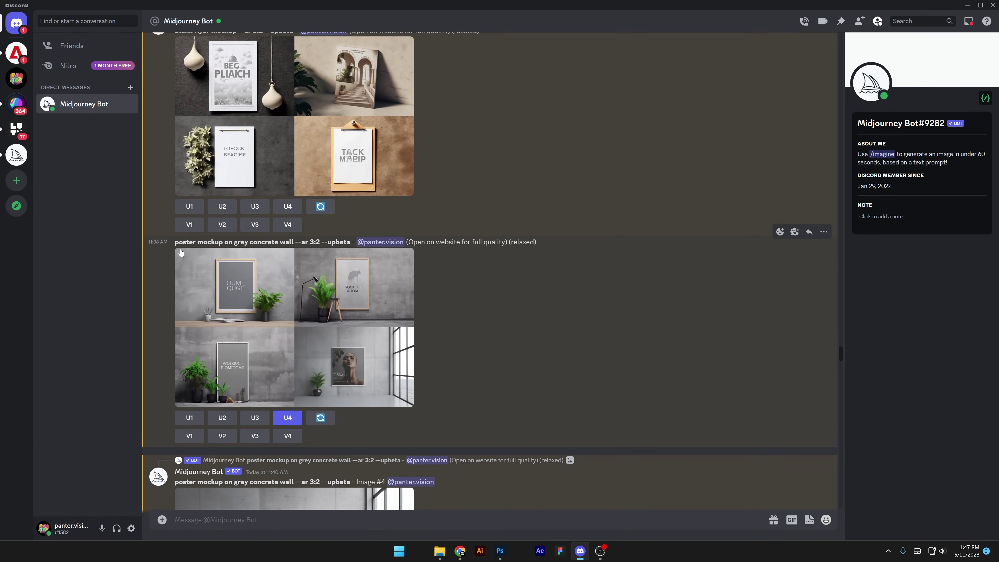
pyautogui.moveTo(178, 241); pyautogui.dragTo(320, 334)
pyautogui.click(319, 334)
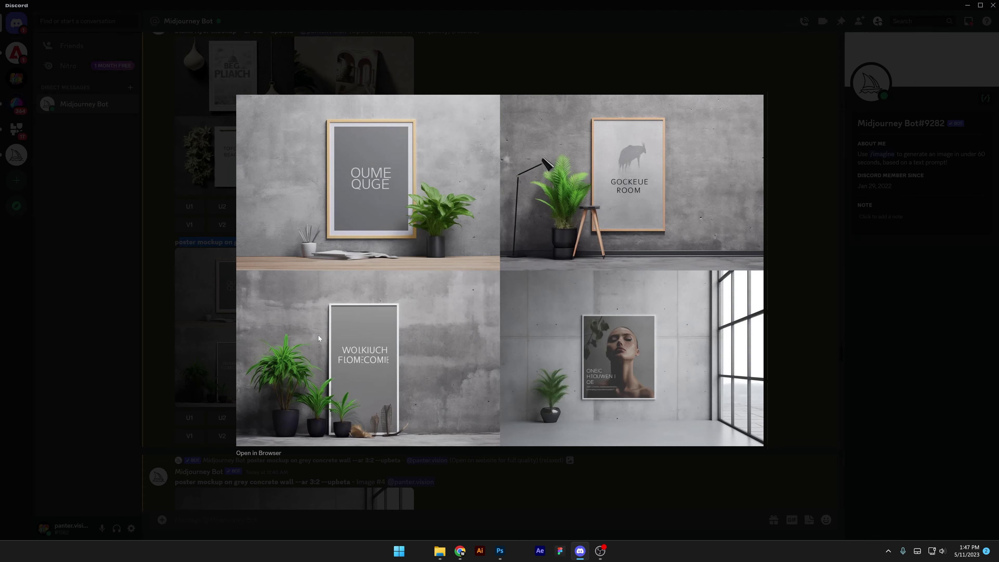
# - Preview the upscaled poster Image #4, then enlarge the blank poster mockup on grey concrete wall grid
pyautogui.click(162, 339)
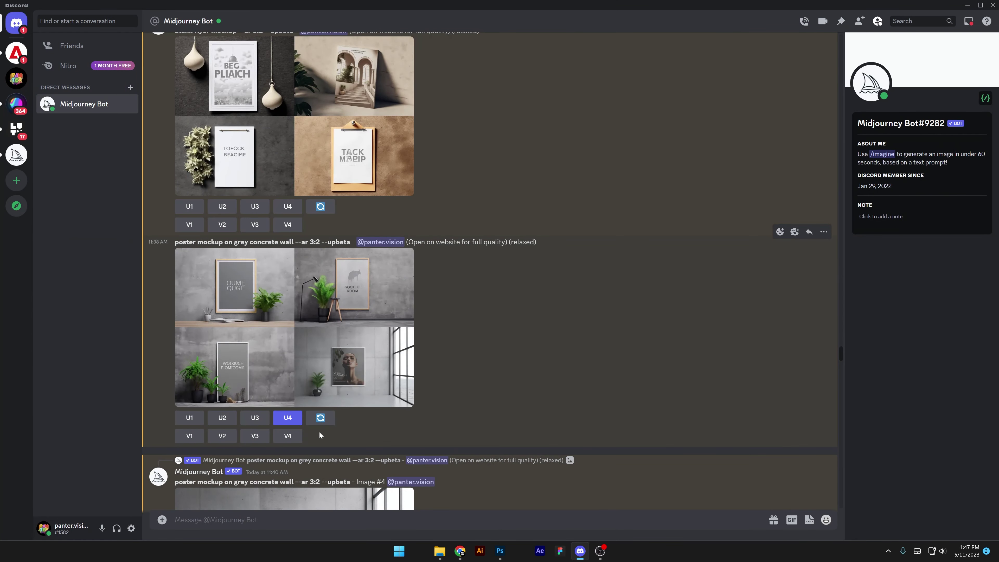
pyautogui.scroll(-3, 319, 435)
pyautogui.click(376, 466)
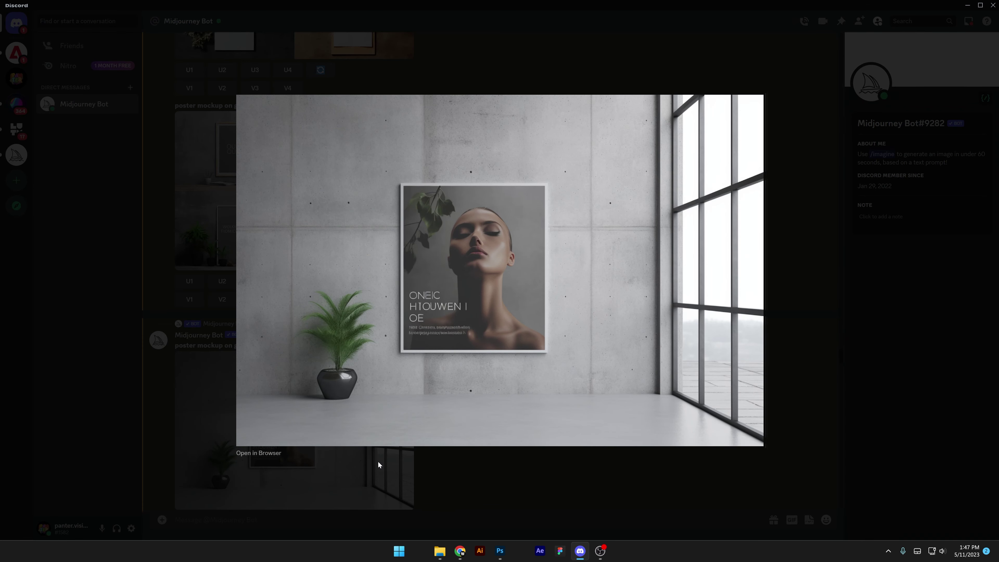
pyautogui.click(377, 461)
pyautogui.moveTo(175, 256); pyautogui.dragTo(321, 255)
pyautogui.click(343, 323)
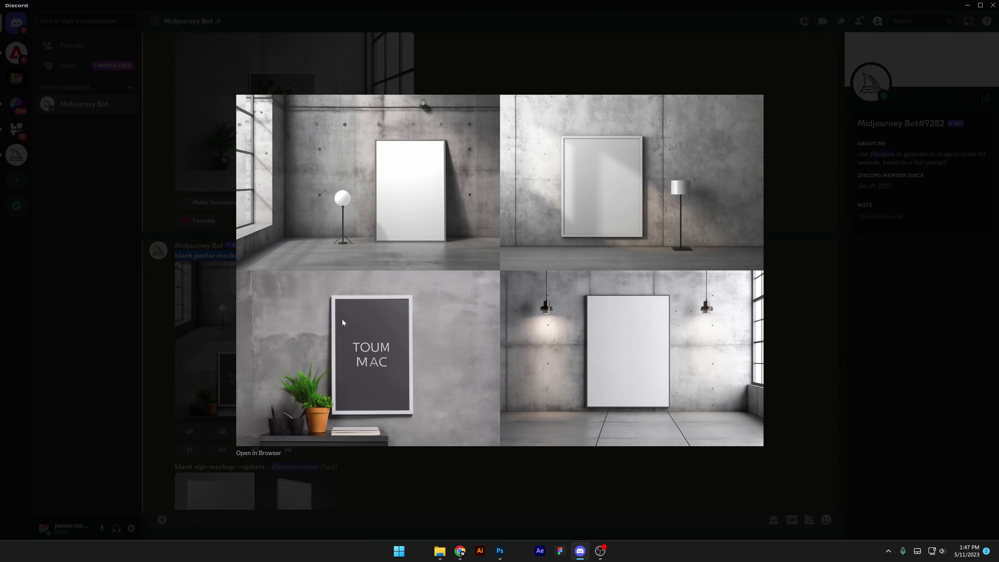
# - Preview the blank sign mockup grid enlarged, then close it
pyautogui.click(179, 307)
pyautogui.scroll(-5, 179, 307)
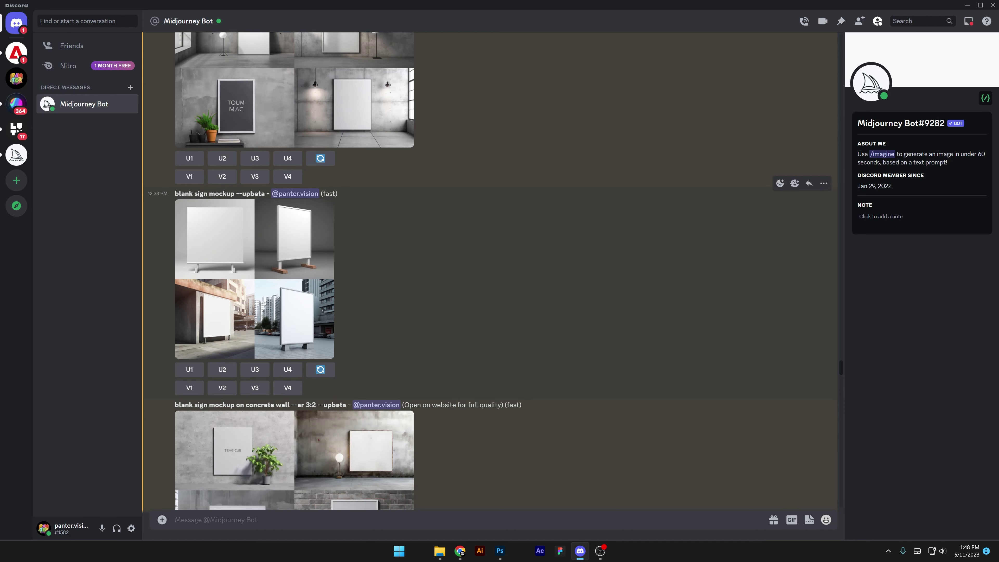
pyautogui.click(245, 247)
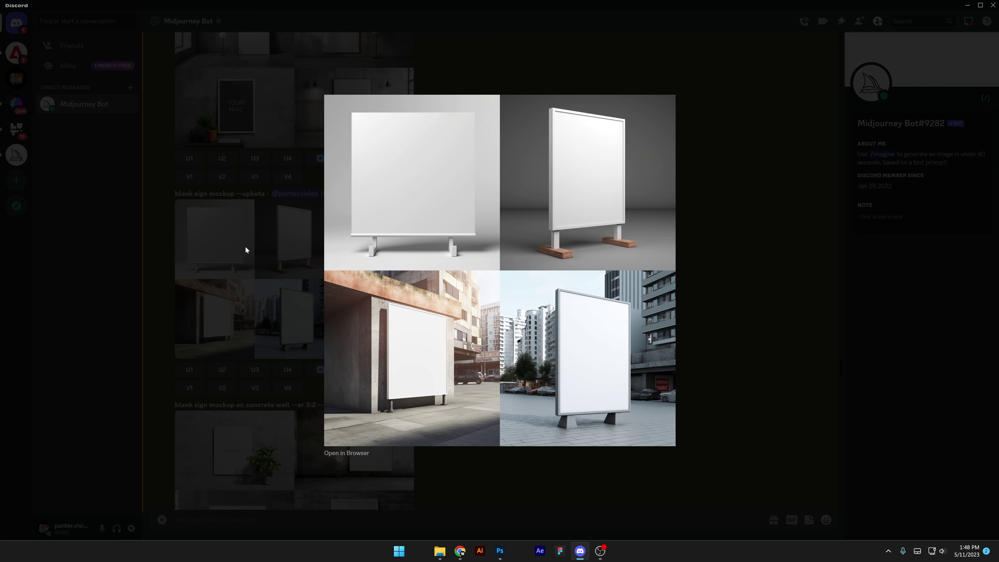
pyautogui.click(245, 246)
# - Select the blank sign mockup on concrete wall --ar 3:2 prompt and enlarge its grid
pyautogui.scroll(-4, 309, 256)
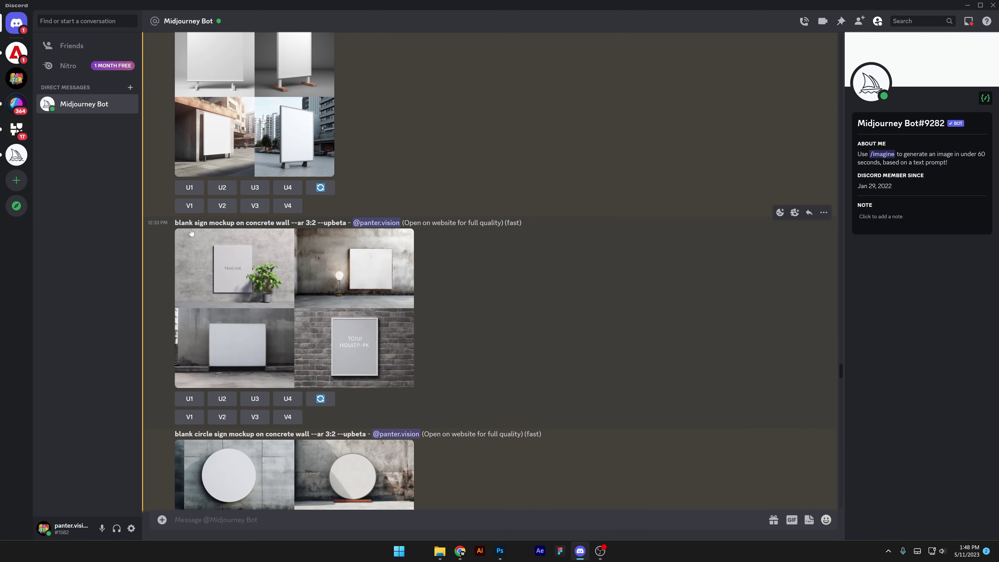
pyautogui.moveTo(177, 223); pyautogui.dragTo(277, 278)
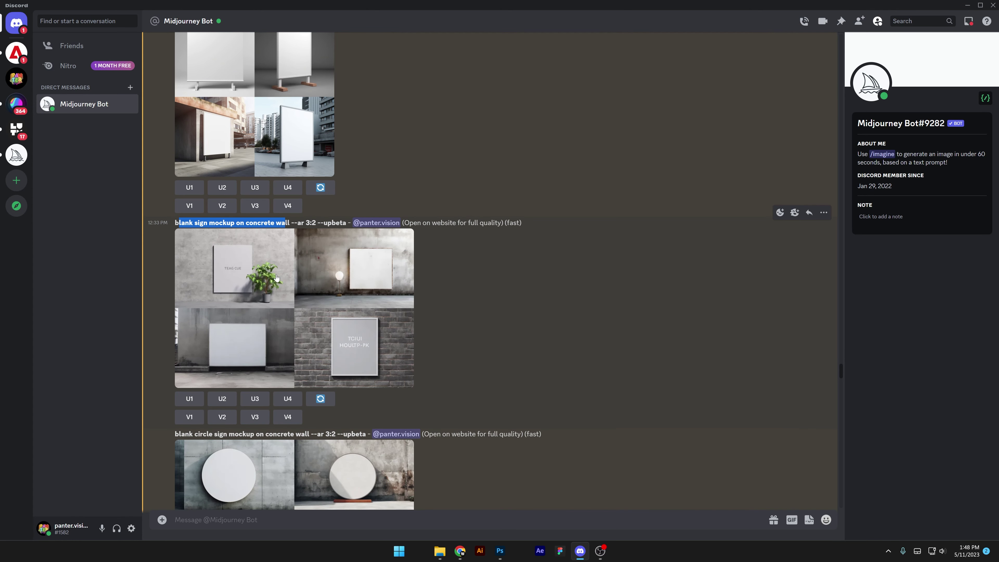
pyautogui.click(277, 278)
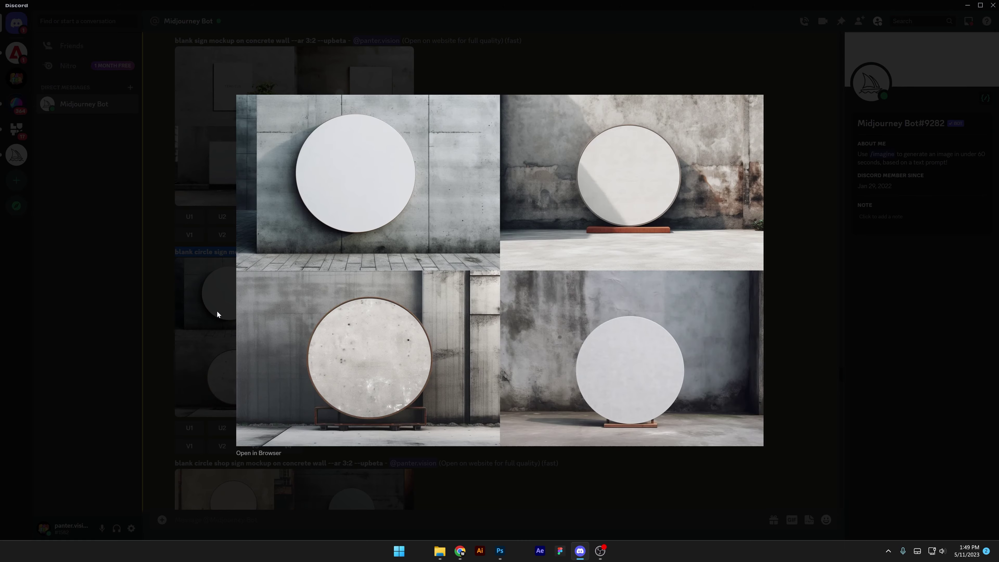
# - Select the blank illuminated shop sign prompt and enlarge its grid
pyautogui.click(217, 311)
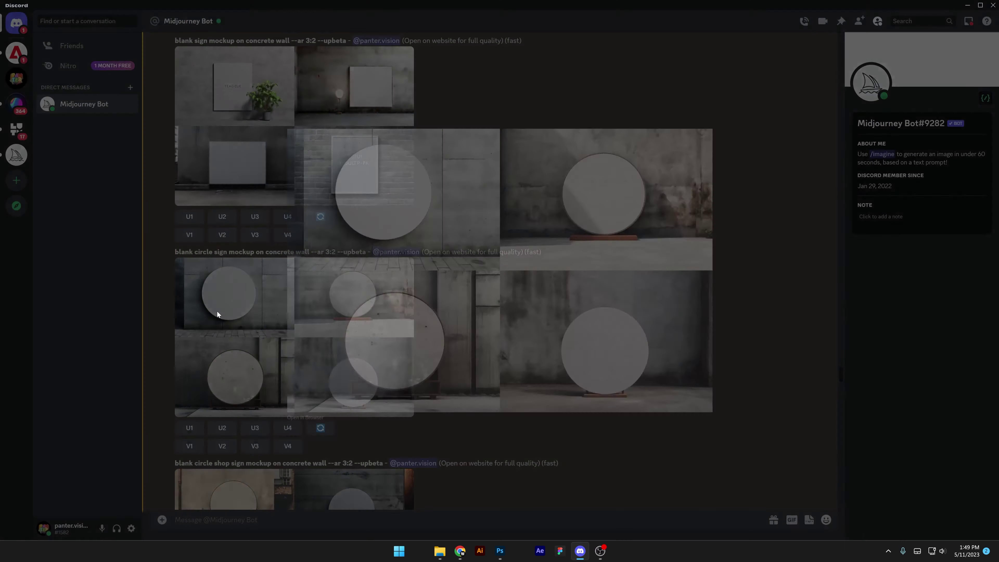
pyautogui.scroll(-5, 249, 269)
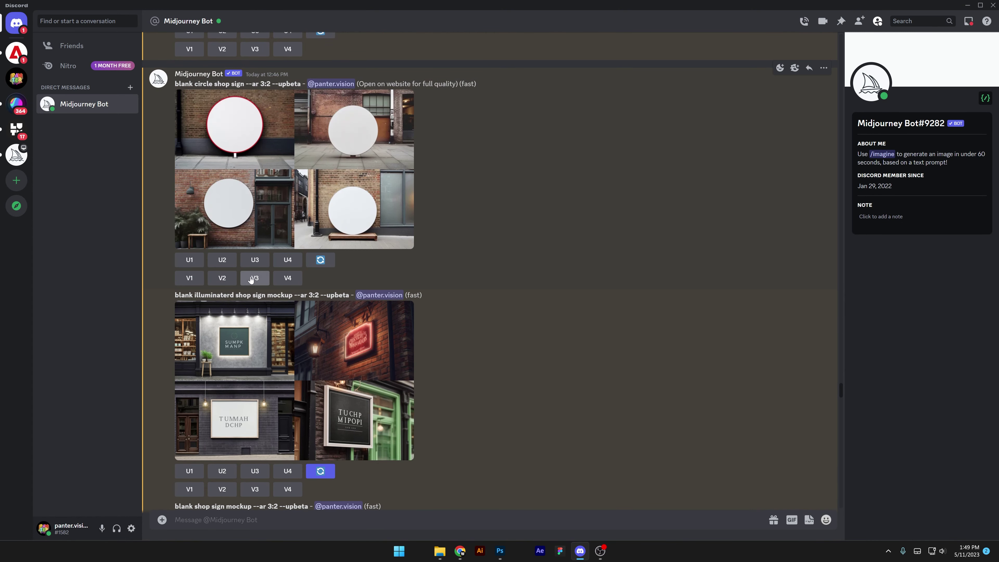
pyautogui.doubleClick(184, 249)
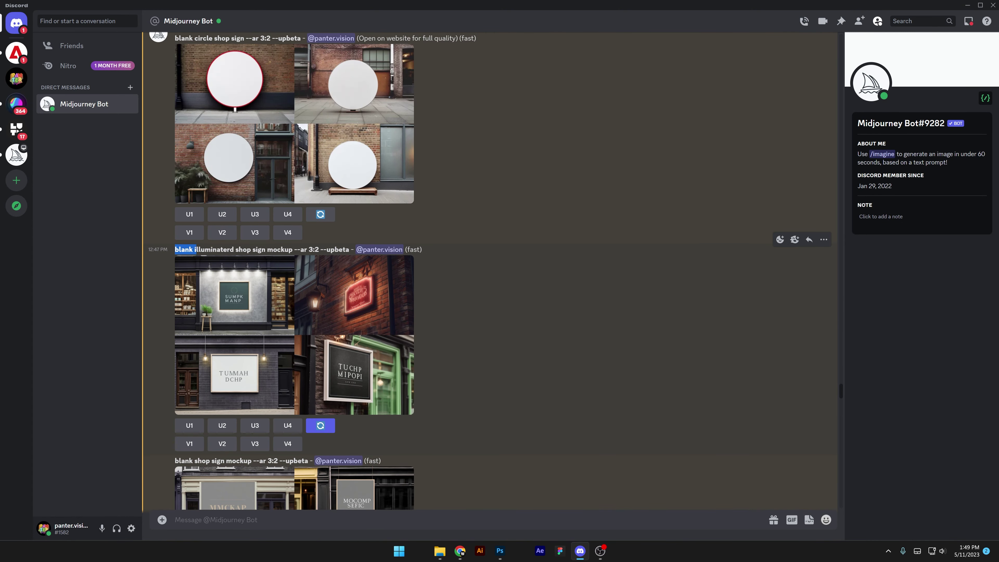
pyautogui.moveTo(199, 249); pyautogui.dragTo(267, 249)
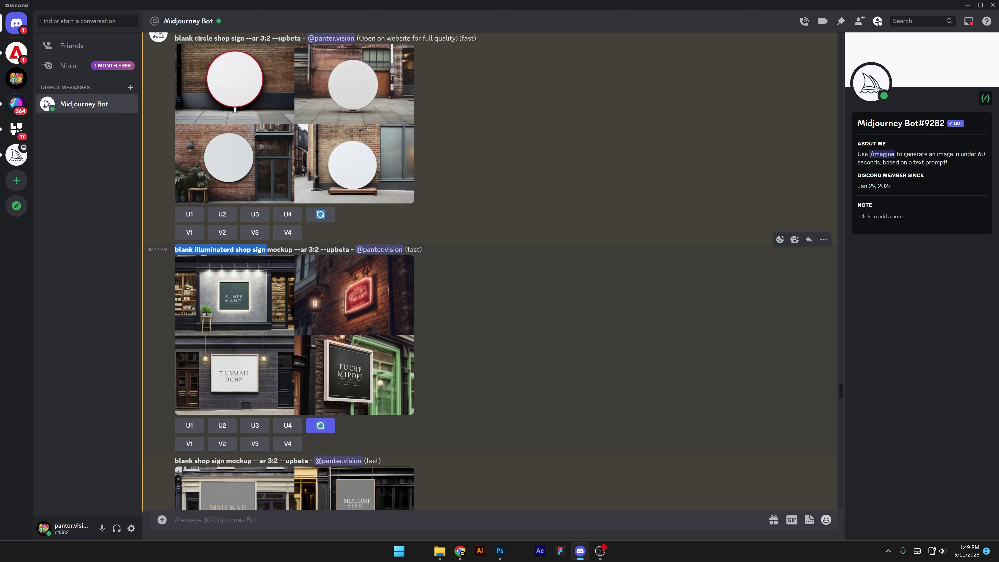
pyautogui.click(296, 298)
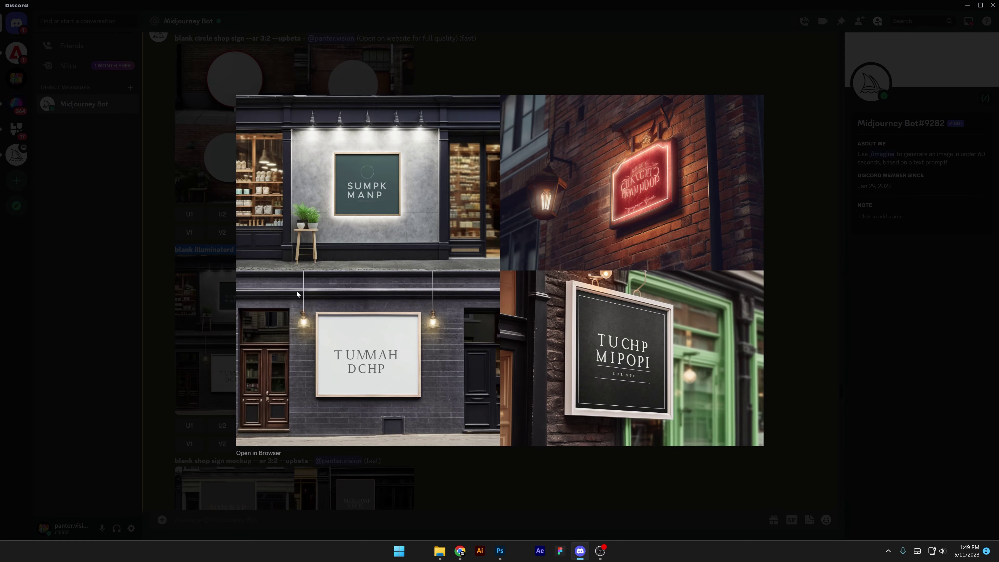
# - Enlarge the blank shop sign mockup --ar 3:2 --upbeta grid instead
pyautogui.click(191, 327)
pyautogui.scroll(-1, 295, 326)
pyautogui.click(295, 326)
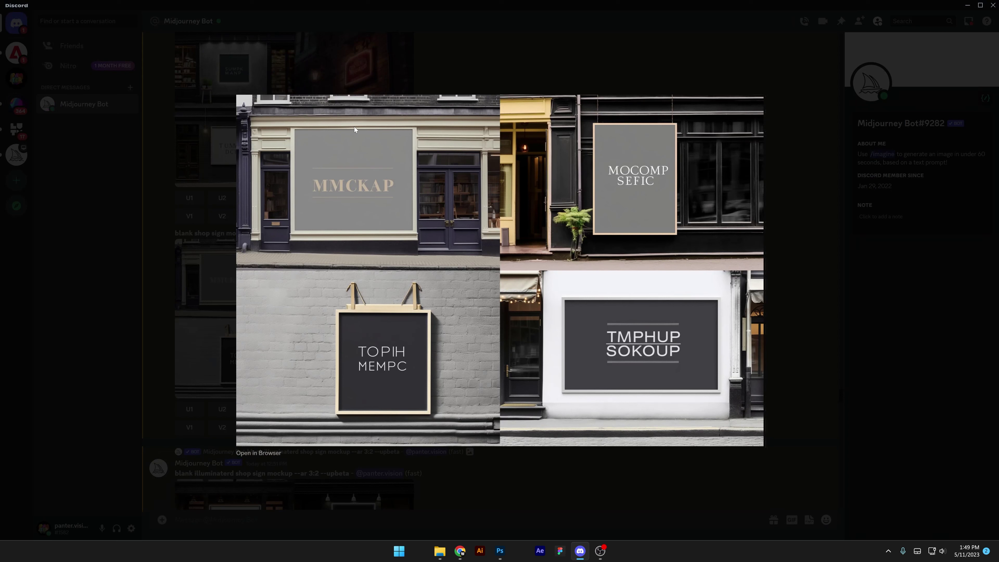
# - Preview the blank illuminated shop sign mockup grid, select its prompt start, and reopen it enlarged
pyautogui.click(204, 313)
pyautogui.scroll(-5, 373, 302)
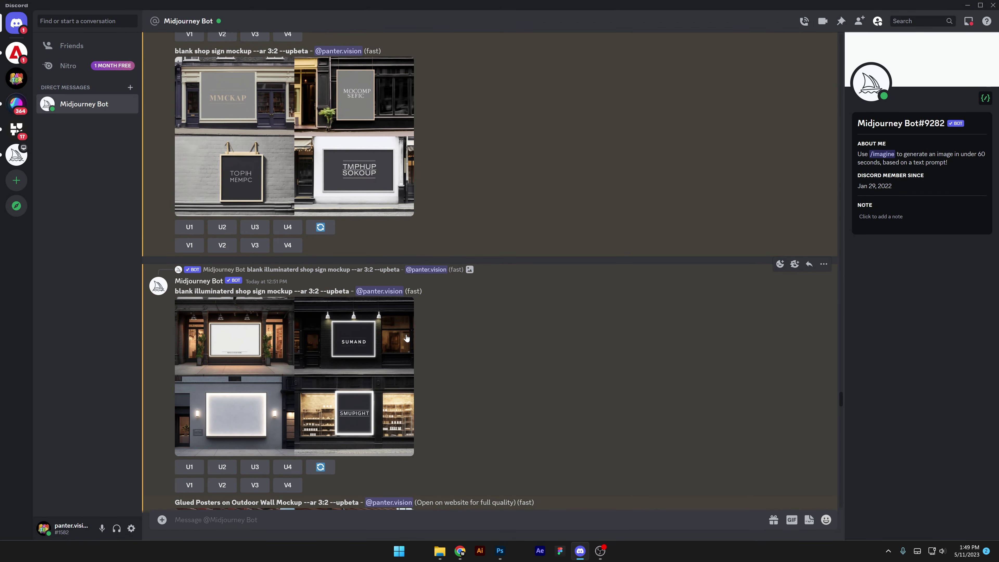
pyautogui.click(278, 366)
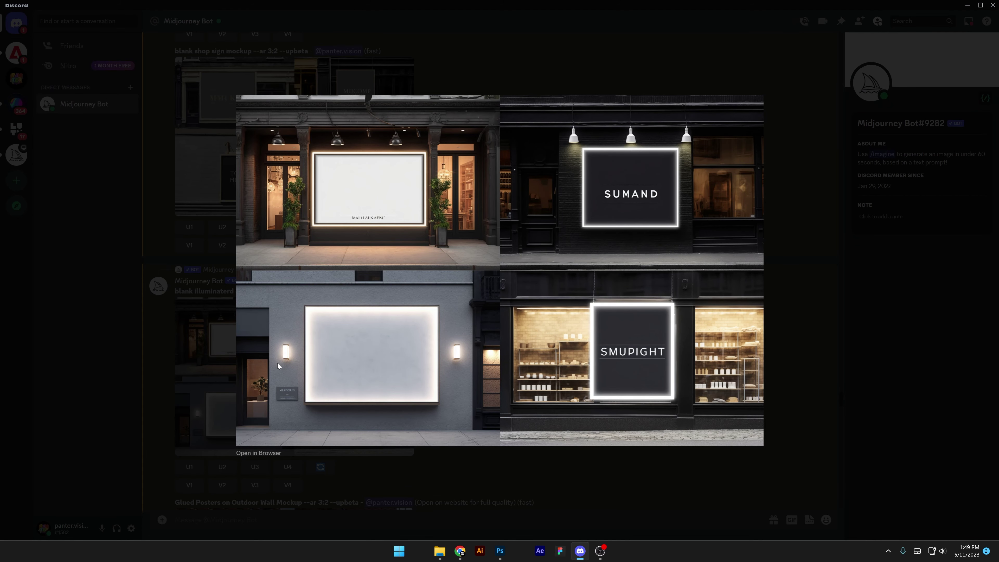
pyautogui.click(221, 323)
pyautogui.moveTo(175, 291); pyautogui.dragTo(234, 291)
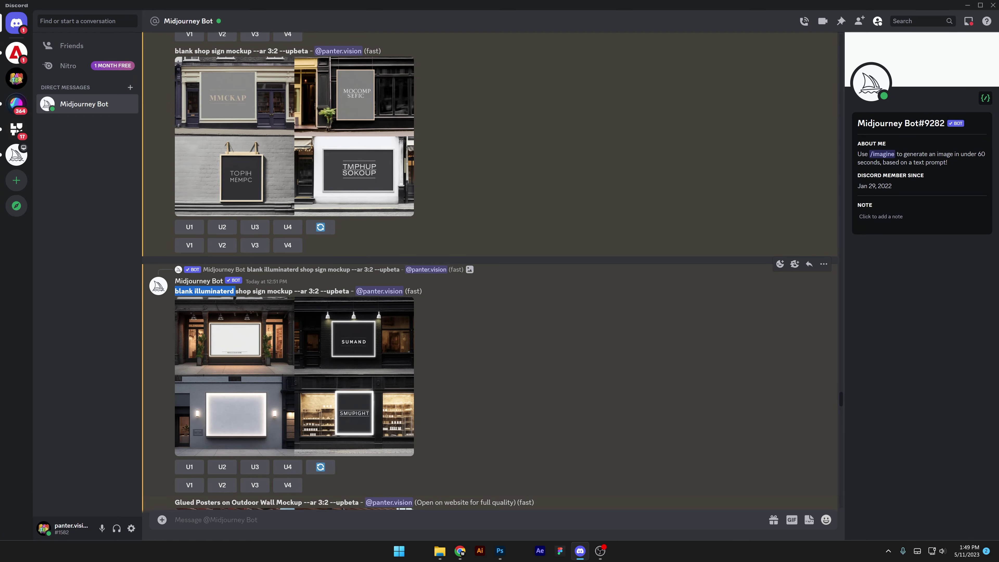
pyautogui.click(292, 341)
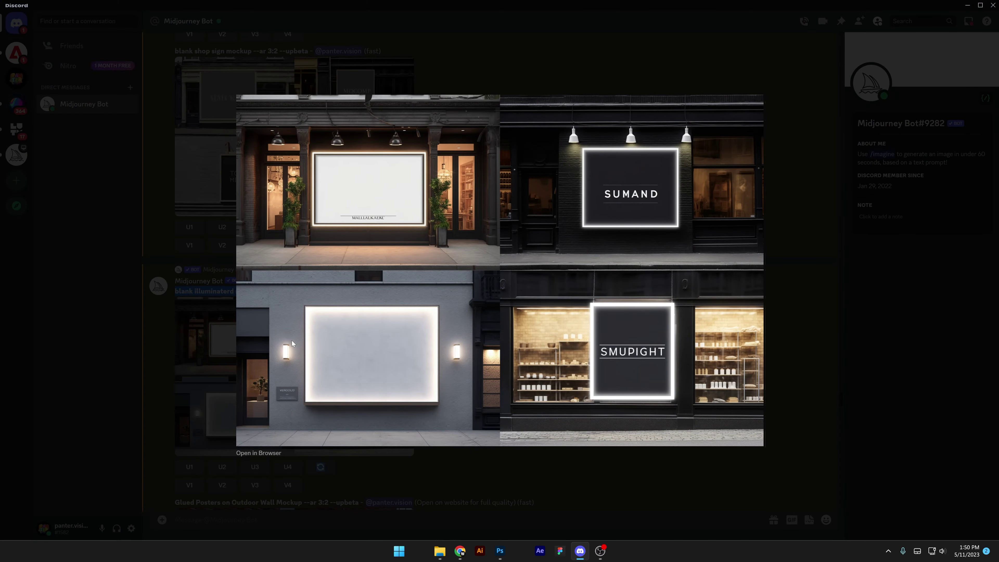
# - Preview the Glued Posters image grid enlarged, then close it
pyautogui.click(200, 353)
pyautogui.scroll(-5, 253, 348)
pyautogui.moveTo(176, 229); pyautogui.dragTo(236, 229)
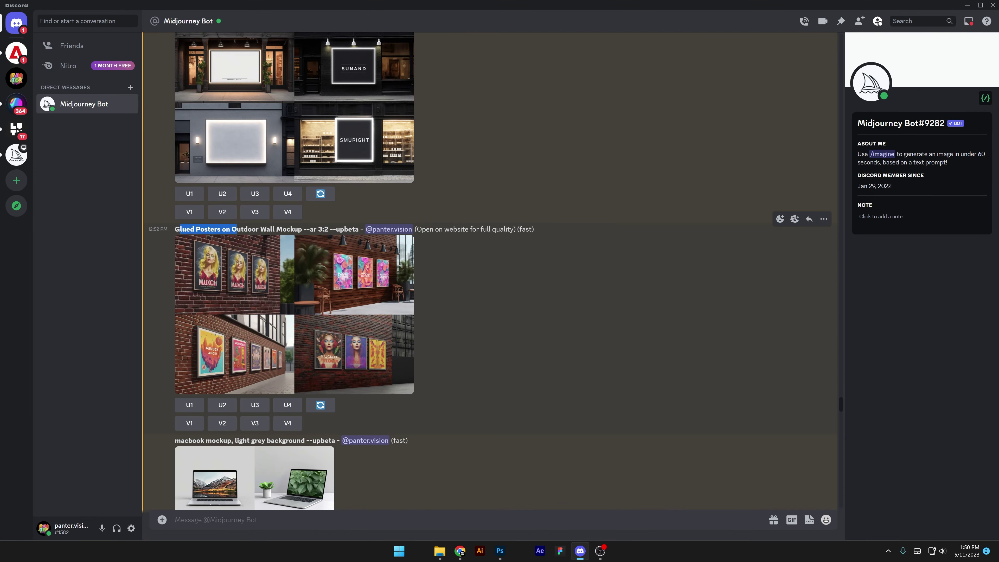
pyautogui.click(303, 282)
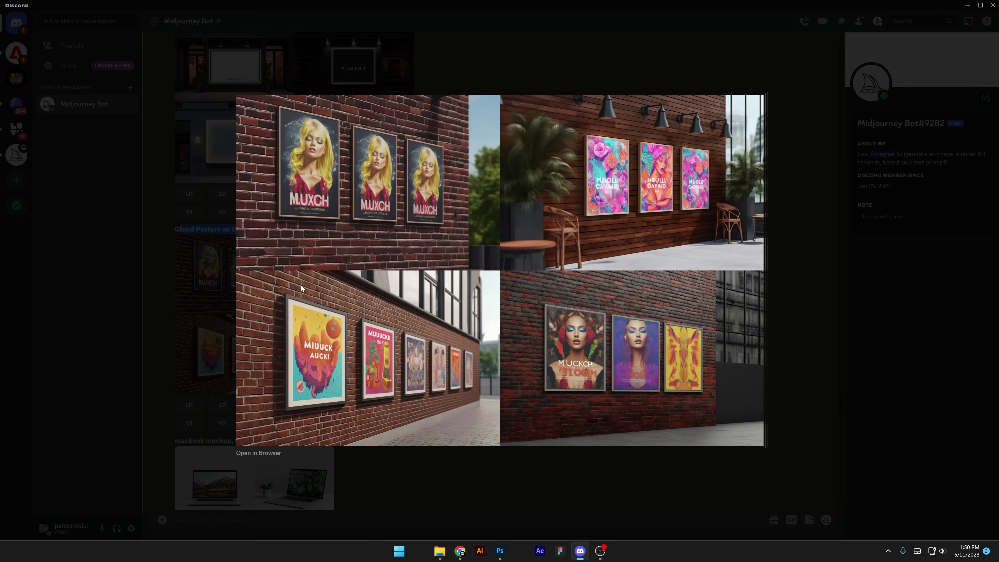
pyautogui.click(189, 341)
# - Preview the macbook mockup grid, then select the minimalistic business card mockup prompt
pyautogui.scroll(-5, 262, 292)
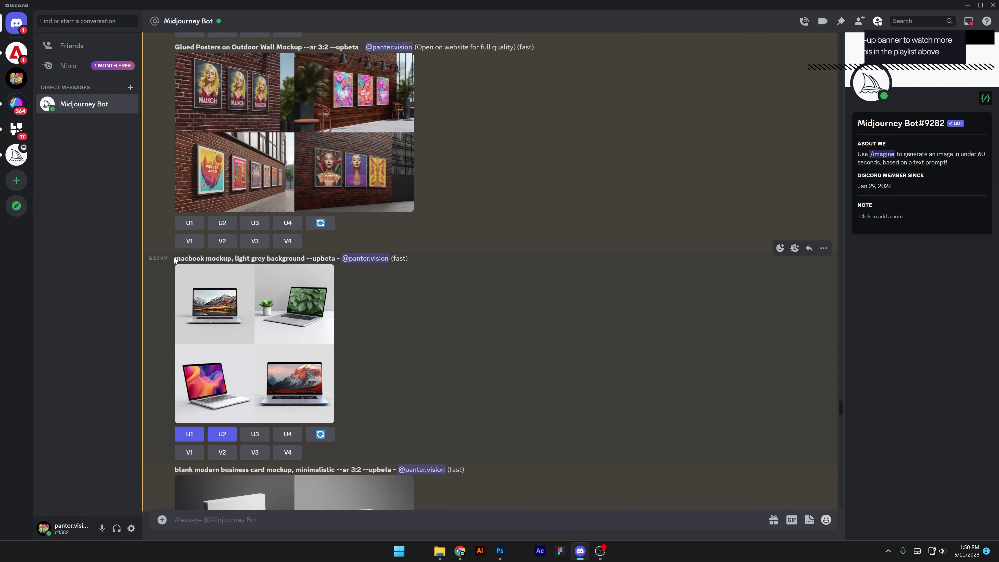
pyautogui.moveTo(175, 260); pyautogui.dragTo(265, 259)
pyautogui.click(274, 327)
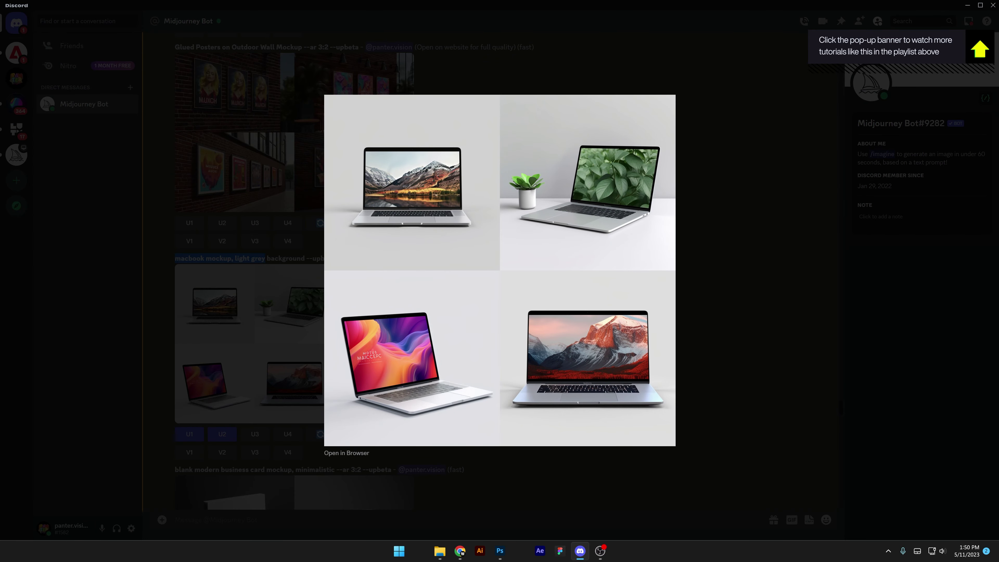
pyautogui.press('Escape')
pyautogui.scroll(-5, 491, 272)
pyautogui.moveTo(175, 242); pyautogui.dragTo(326, 329)
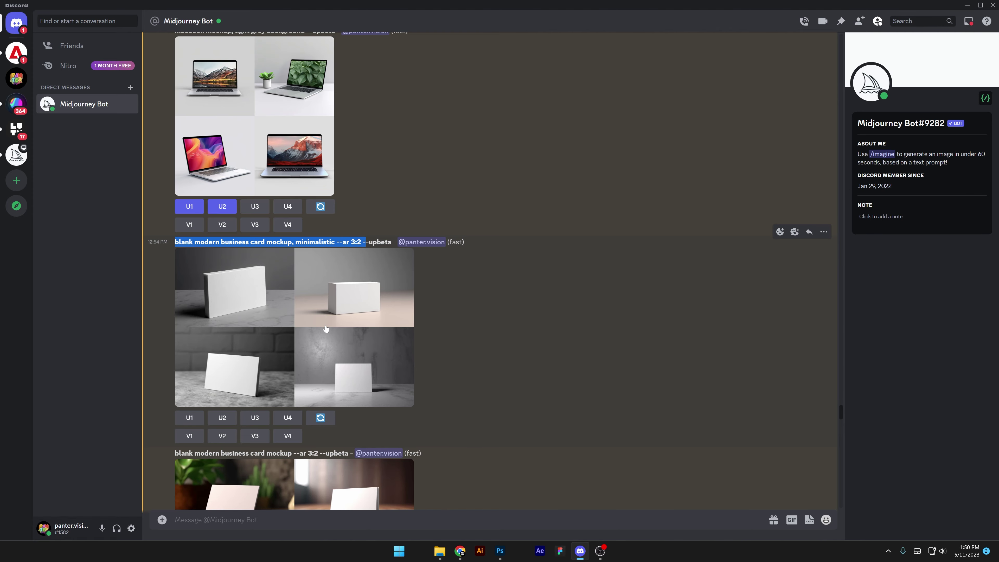
# - Preview the minimalistic business card grid and the next business card grid enlarged
pyautogui.click(325, 329)
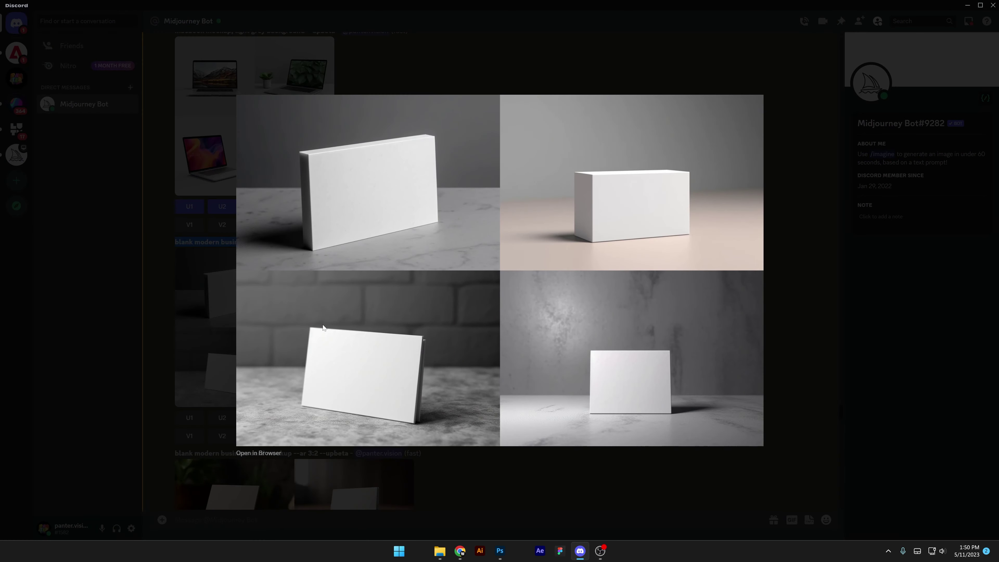
pyautogui.click(102, 314)
pyautogui.scroll(-4, 288, 323)
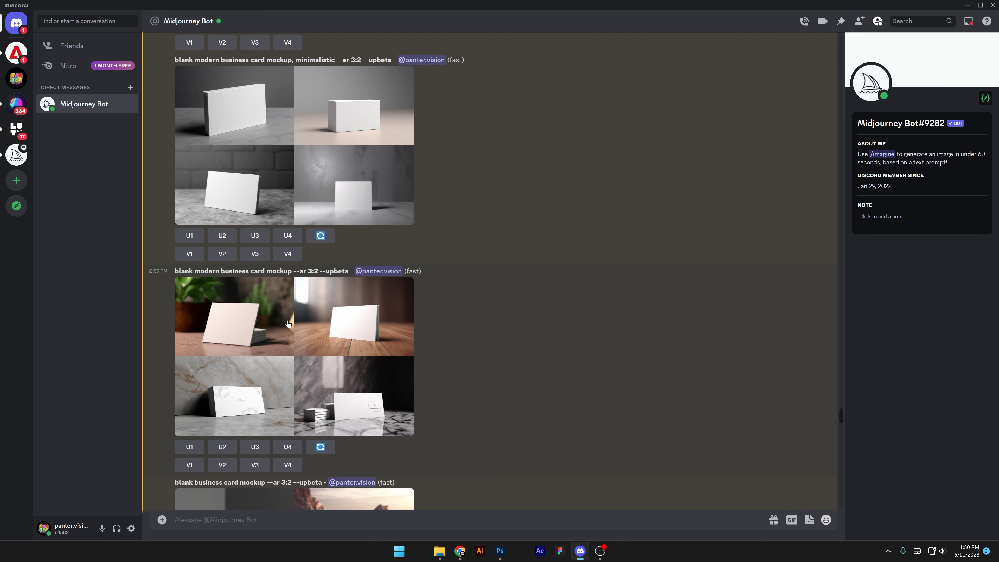
pyautogui.click(289, 324)
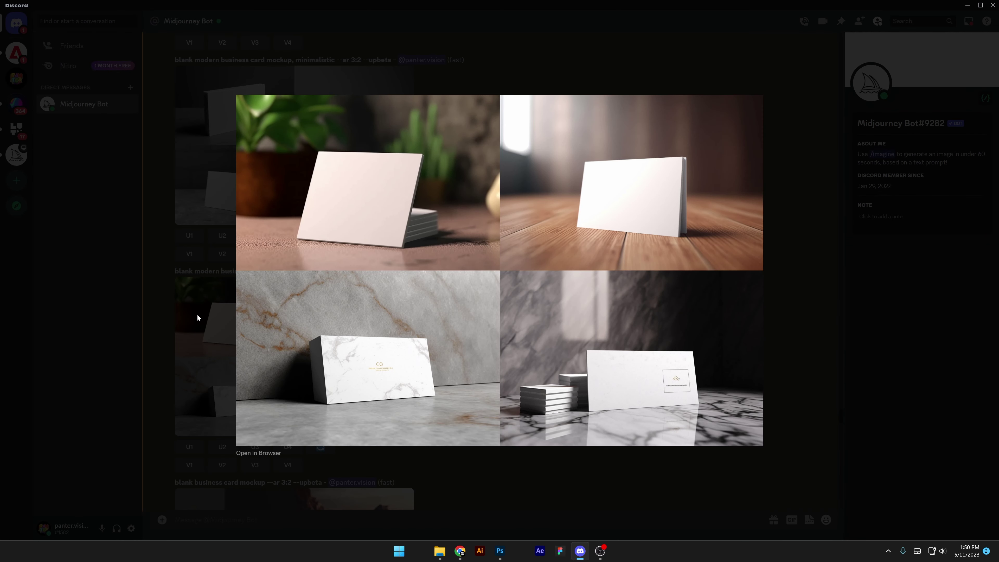
pyautogui.click(197, 315)
# - Select the business card mockup viewed from above prompt and enlarge its grid
pyautogui.scroll(-5, 299, 320)
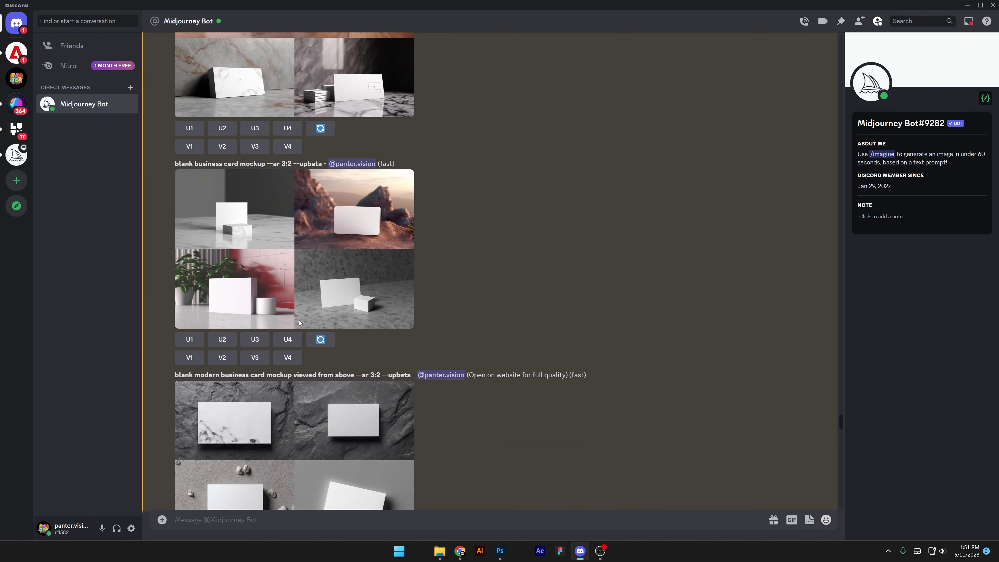
pyautogui.scroll(-1, 299, 321)
pyautogui.moveTo(174, 238); pyautogui.dragTo(359, 238)
pyautogui.click(289, 238)
pyautogui.click(354, 314)
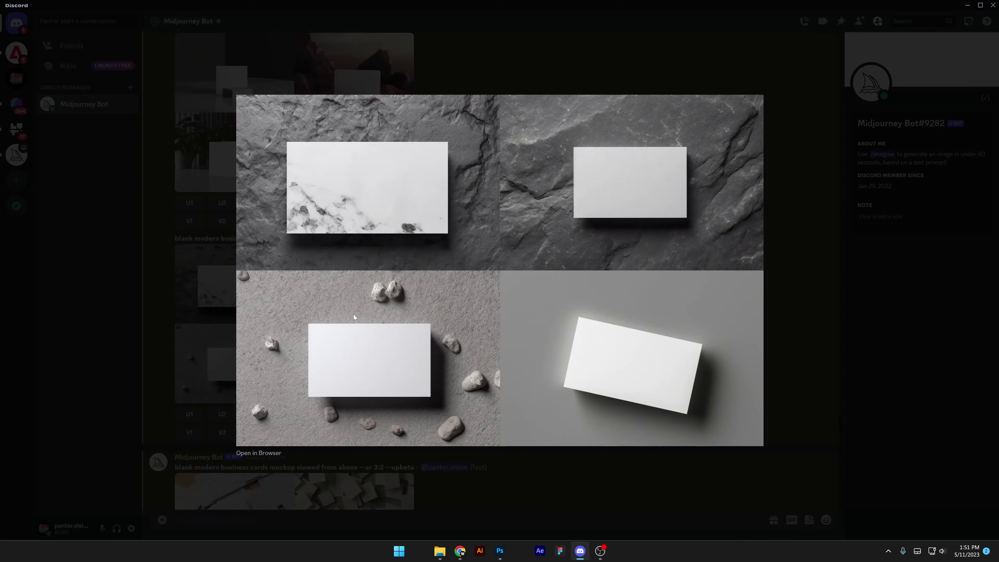
pyautogui.click(156, 320)
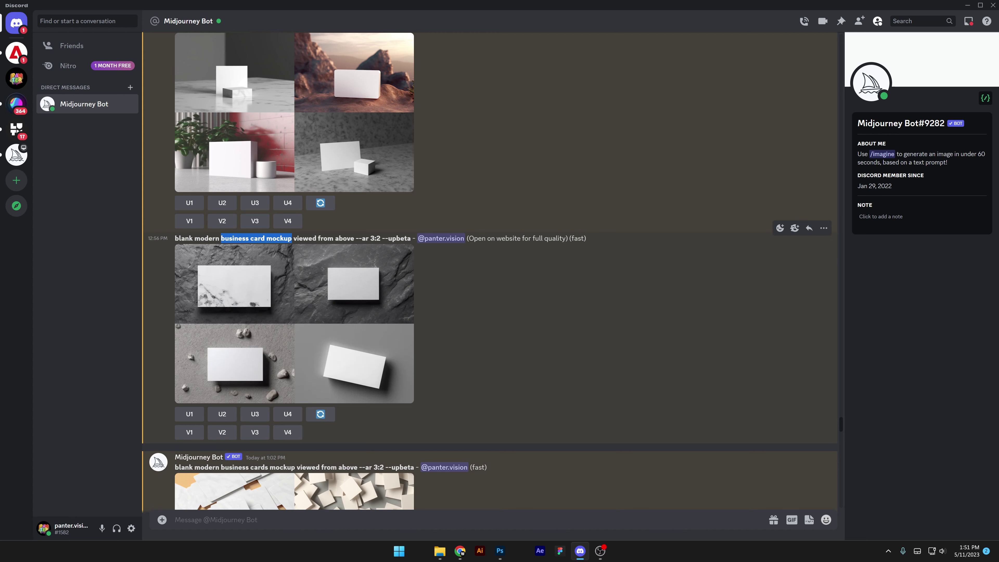
pyautogui.click(279, 263)
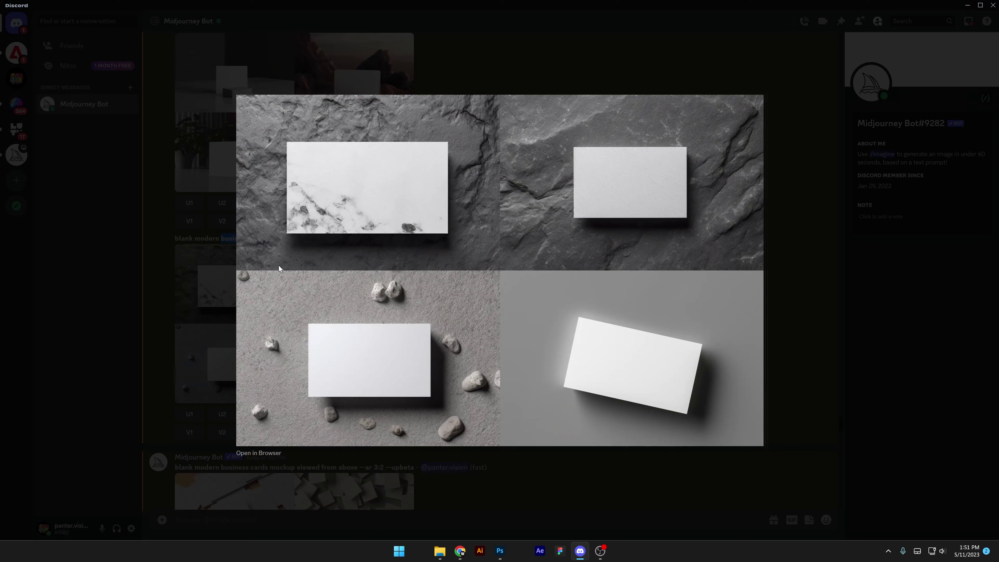
# - Select the business cards prompt and preview the scattered business cards grid enlarged
pyautogui.click(195, 255)
pyautogui.scroll(-5, 242, 266)
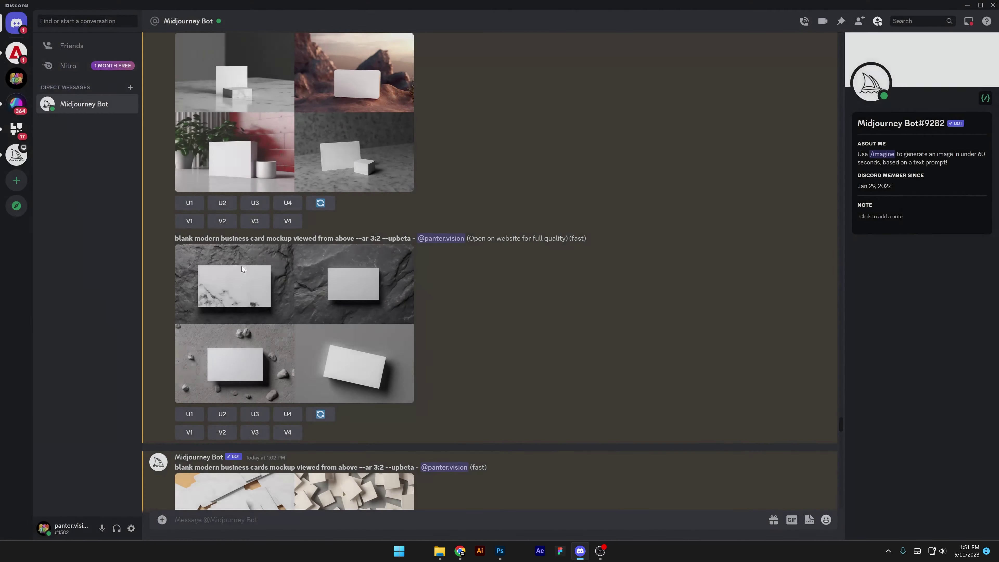
pyautogui.scroll(-1, 242, 267)
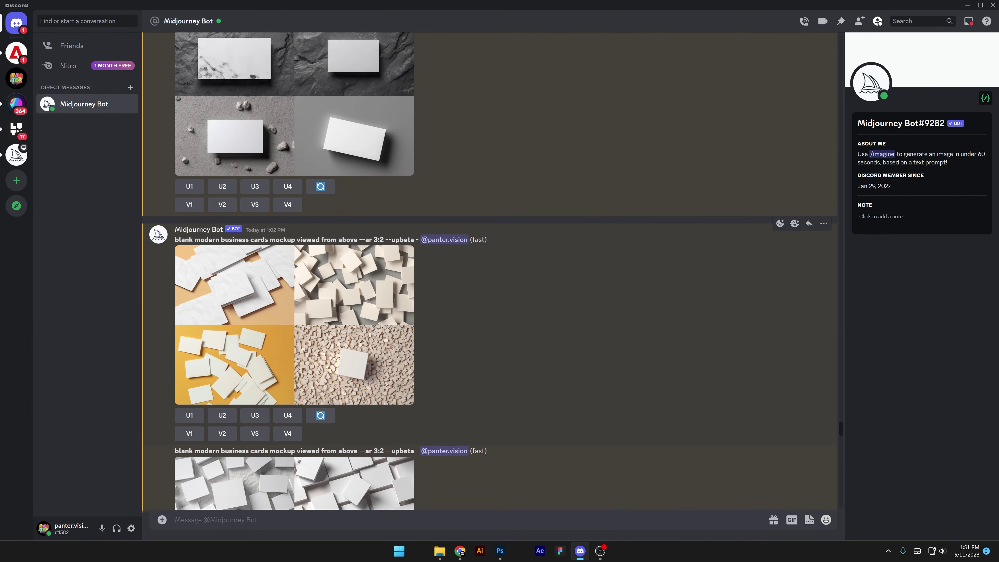
pyautogui.moveTo(184, 240); pyautogui.dragTo(336, 239)
pyautogui.click(287, 295)
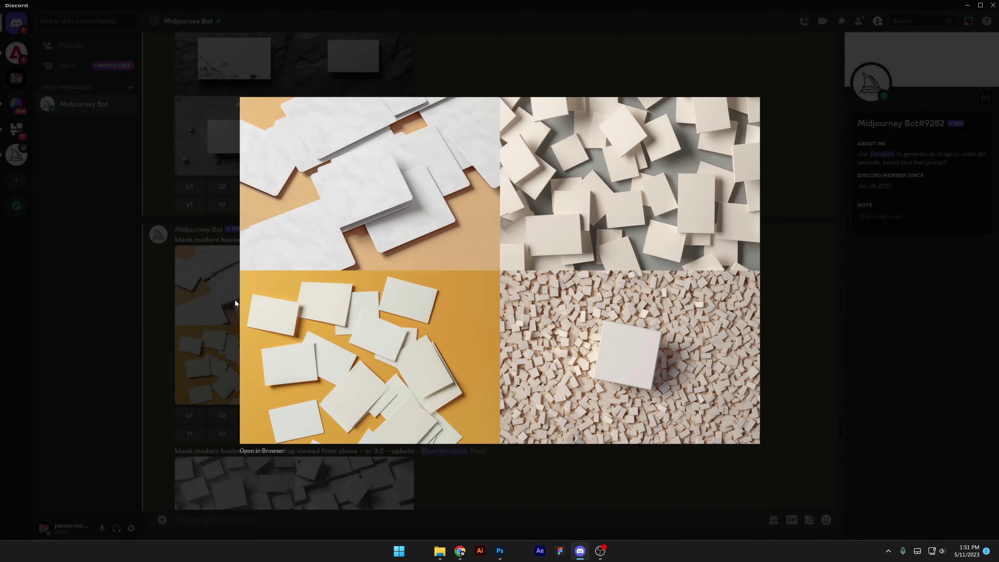
pyautogui.click(235, 301)
# - Preview the next business cards grid, then enlarge the 3 blank modern business cards viewed-from-above grid
pyautogui.scroll(-4, 293, 307)
pyautogui.click(198, 309)
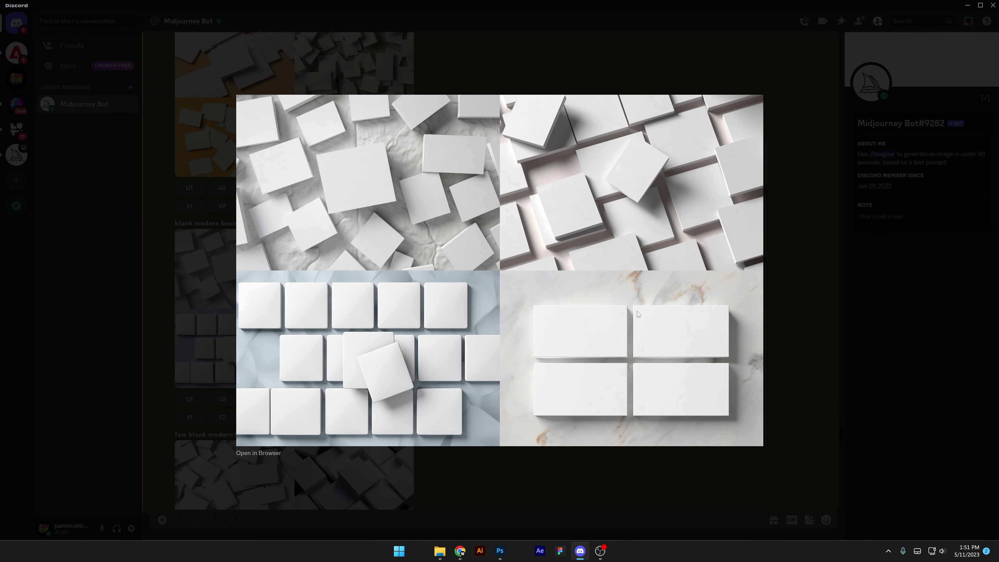
pyautogui.click(211, 297)
pyautogui.scroll(-3, 328, 298)
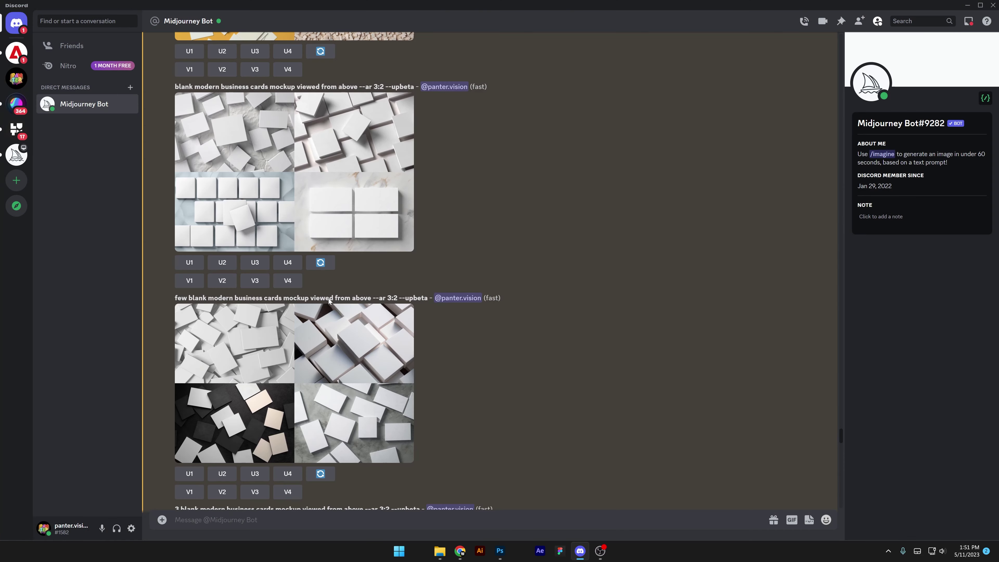
pyautogui.scroll(-5, 332, 311)
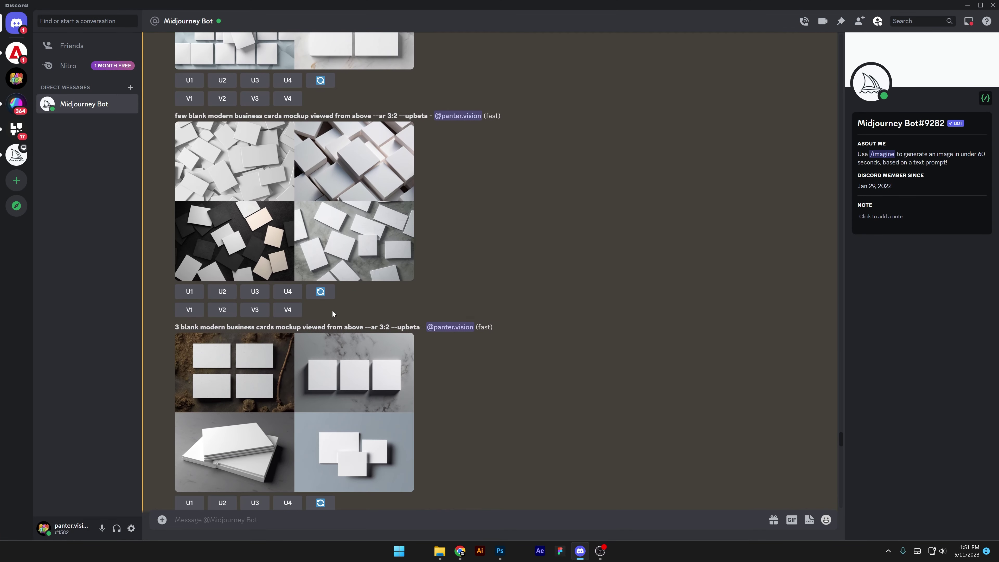
pyautogui.moveTo(176, 281); pyautogui.dragTo(248, 281)
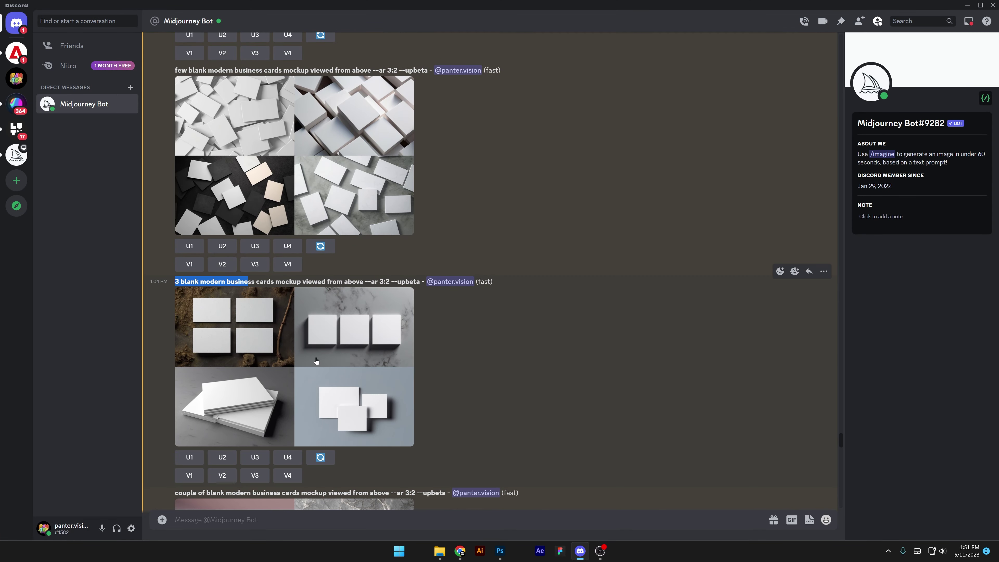
pyautogui.click(316, 358)
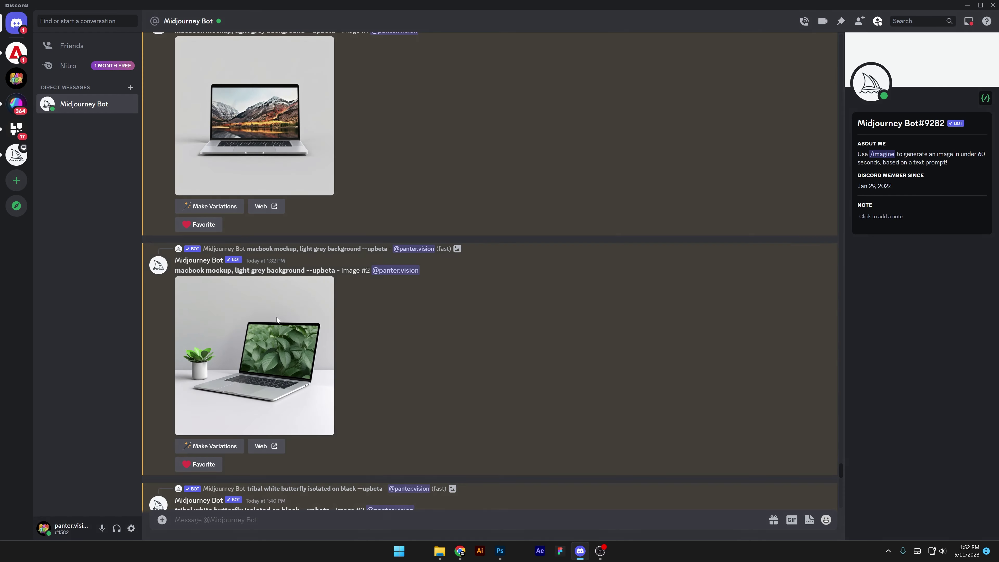
# - Briefly view the plant MacBook upscale, then enlarge the mountain-screen MacBook upscale instead
pyautogui.click(277, 314)
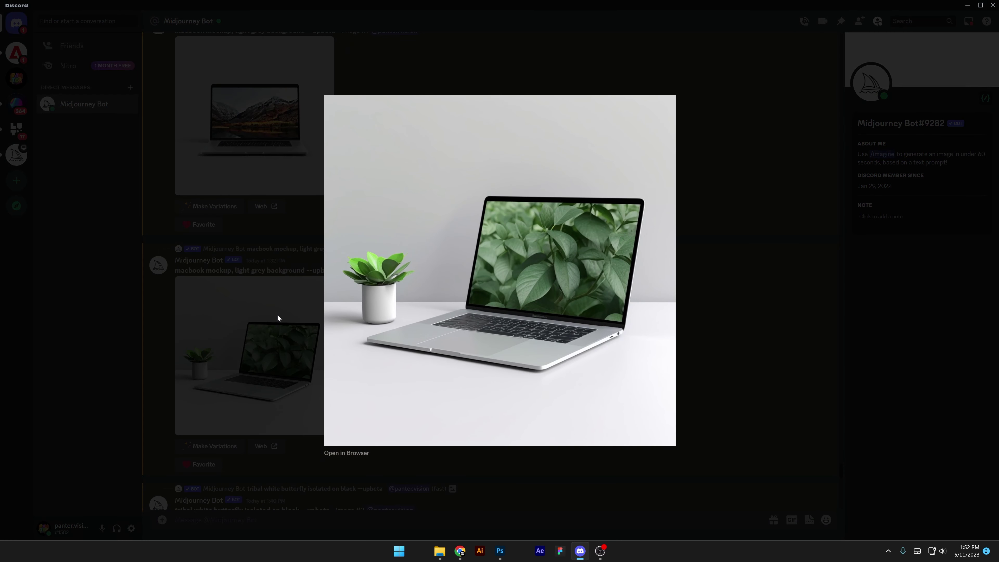
pyautogui.click(164, 331)
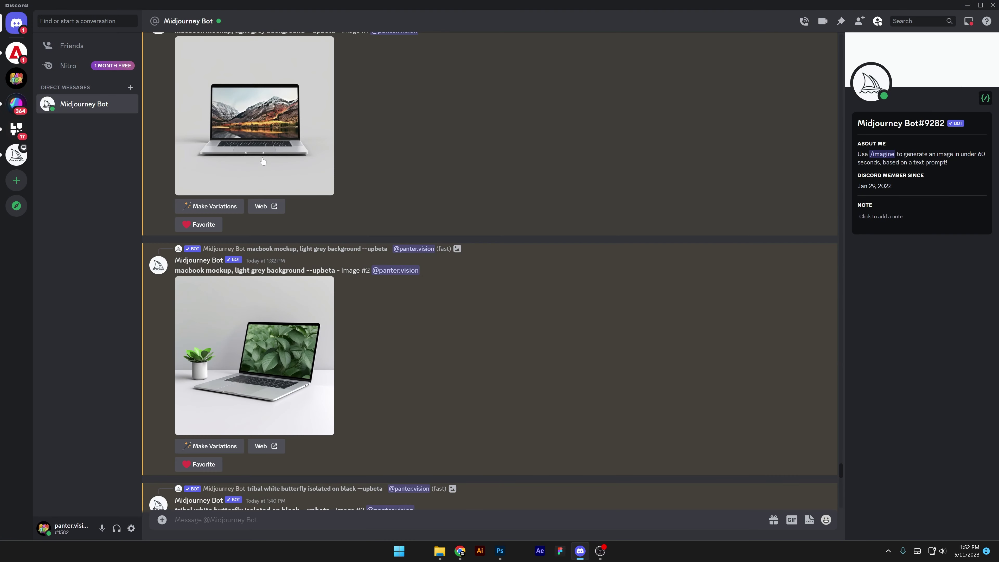
pyautogui.click(259, 161)
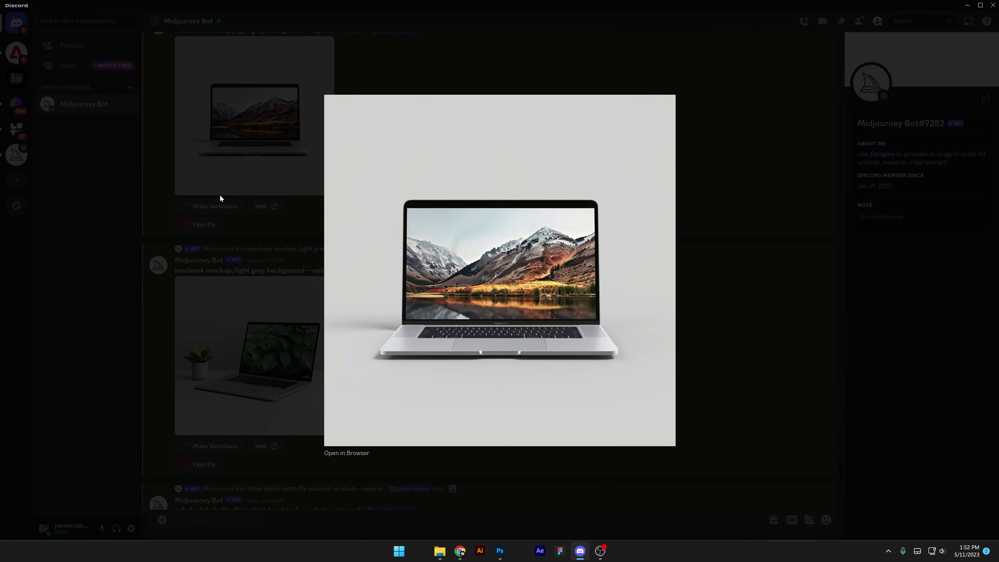